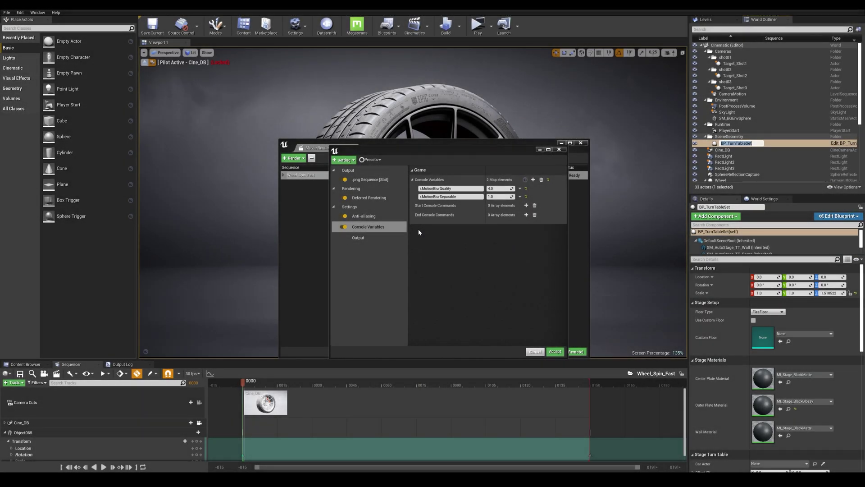
Close the Movie Render Queue preview to return to the wheel level with its Wheel_Spin sequences.
click(358, 237)
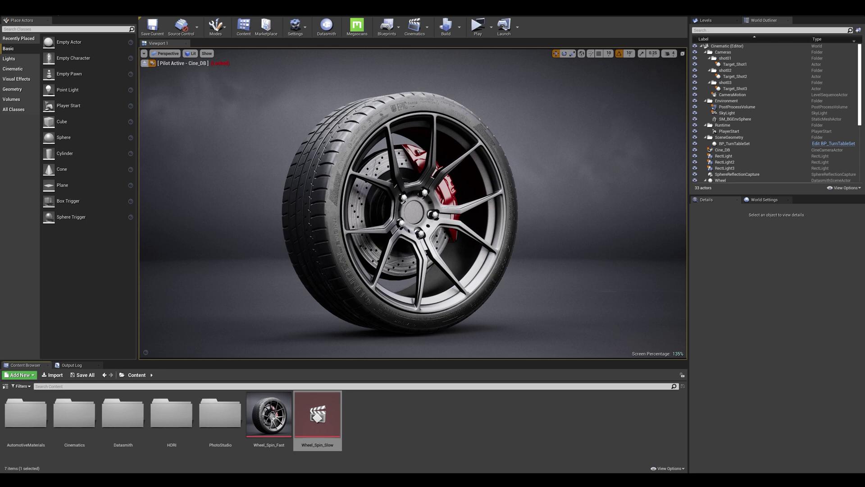
Open Wheel_Spin_Slow in Sequencer, play back the spinning wheel, then pause it.
double_click(325, 434)
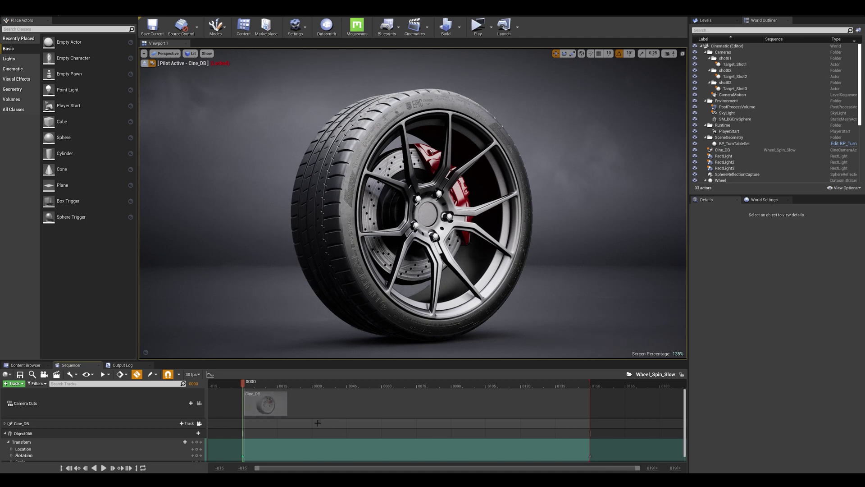
key(space)
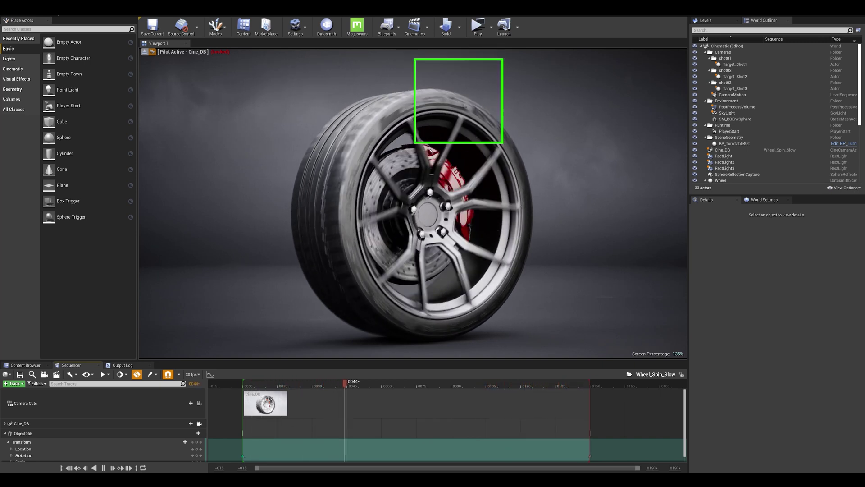
click(103, 468)
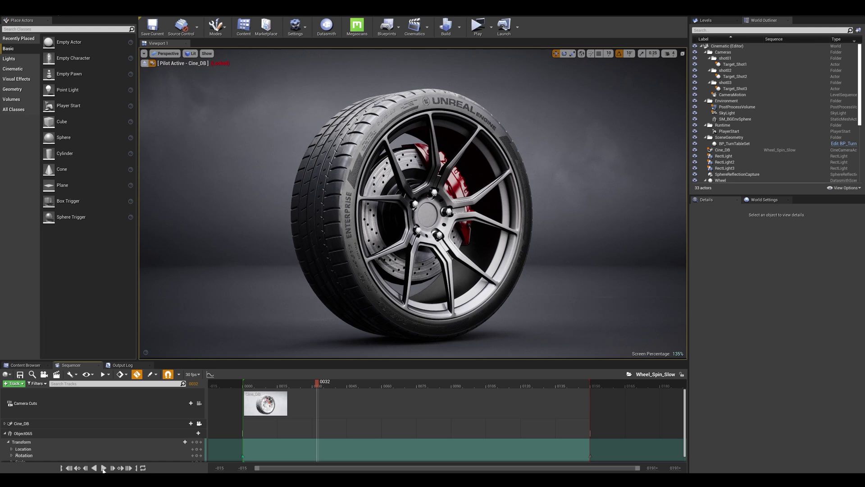
Load Wheel_Spin_Fast from the Content Browser into Sequencer and preview its faster spin.
click(25, 365)
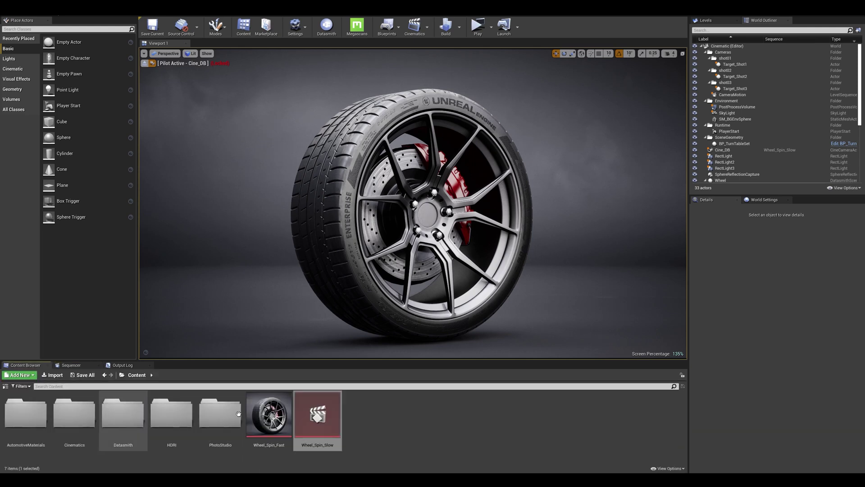
double_click(262, 411)
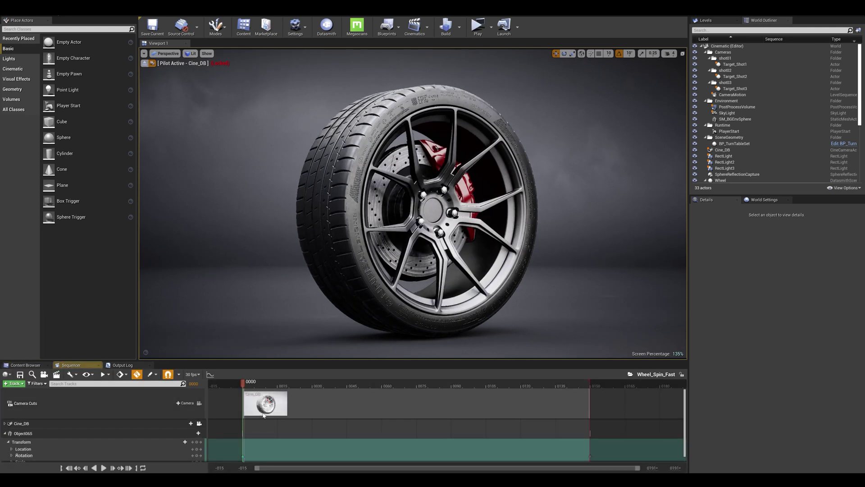
click(103, 468)
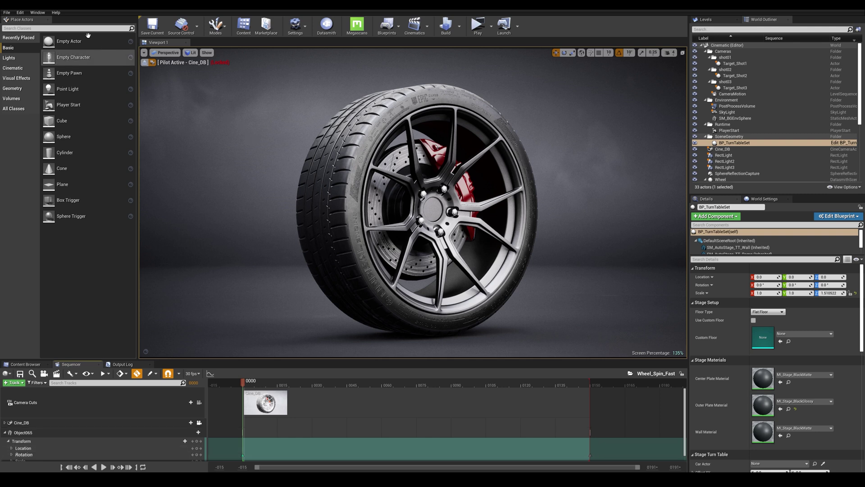
Open Movie Render Queue from Window > Cinematics and list level sequences under + Render.
click(39, 13)
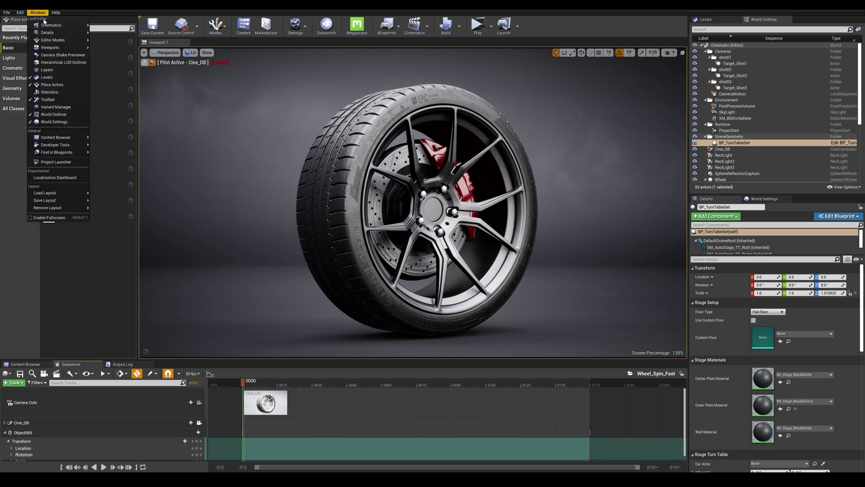
mouse_move(49, 25)
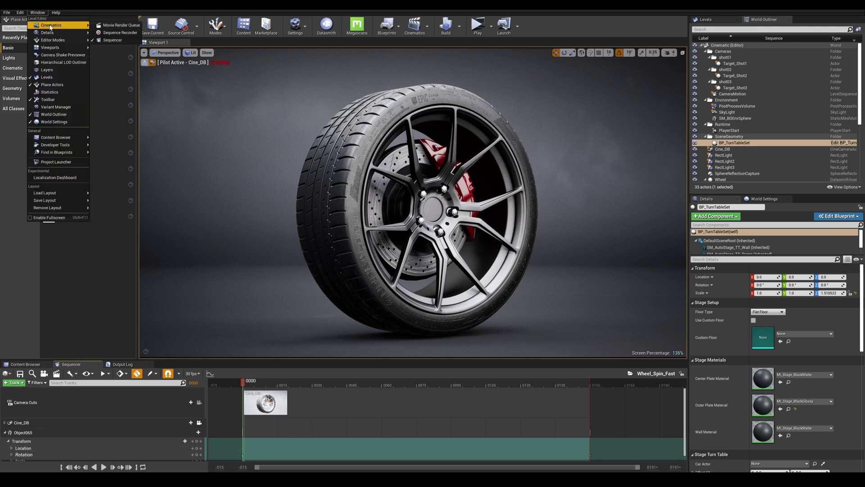
click(122, 25)
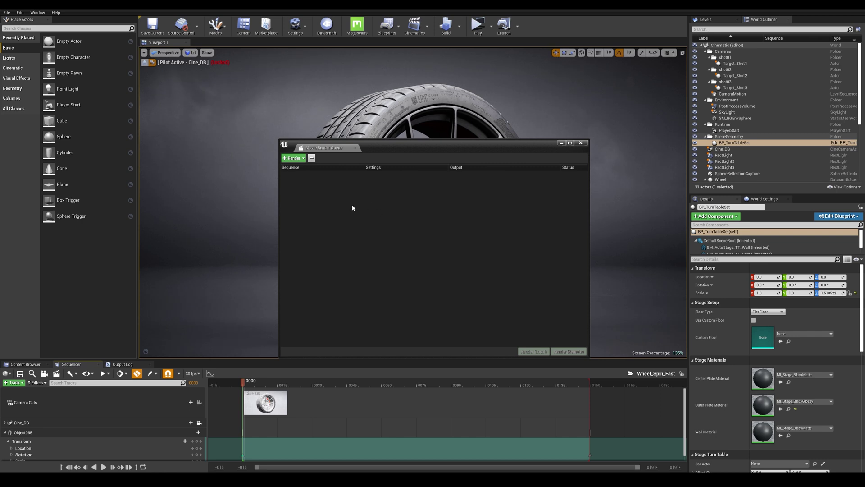
click(300, 158)
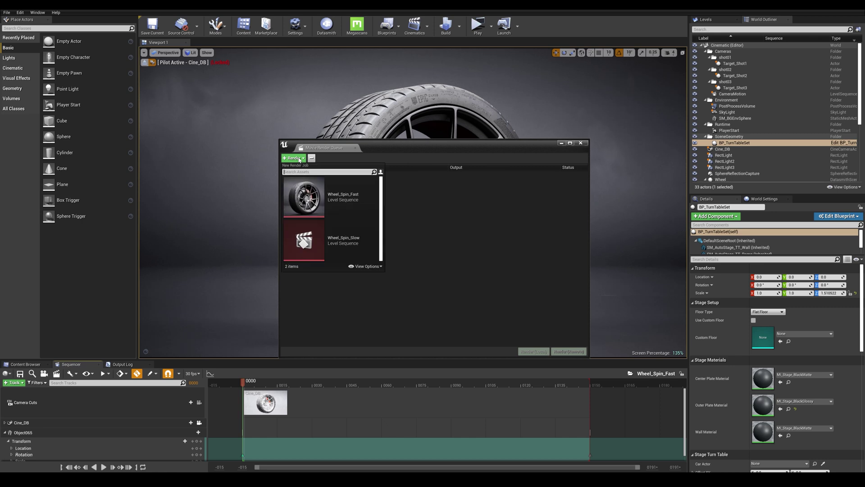
Queue Wheel_Spin_Fast as a render job and bring up its Unsaved Config settings window.
click(319, 193)
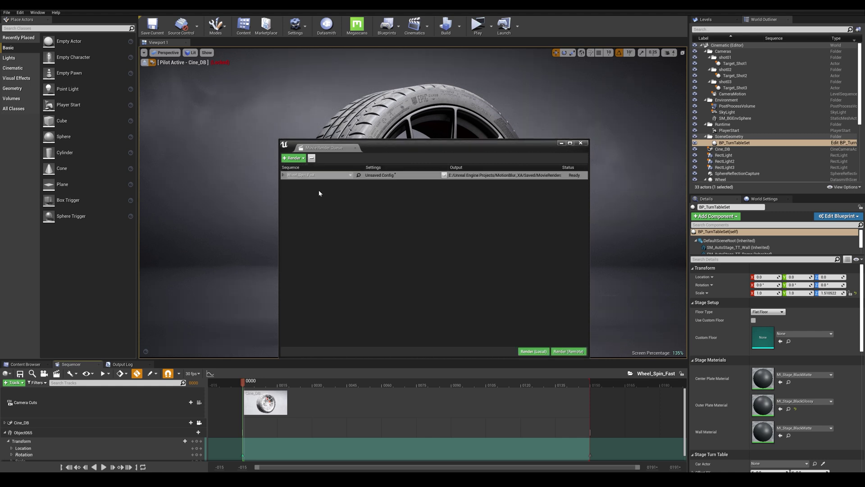
click(384, 177)
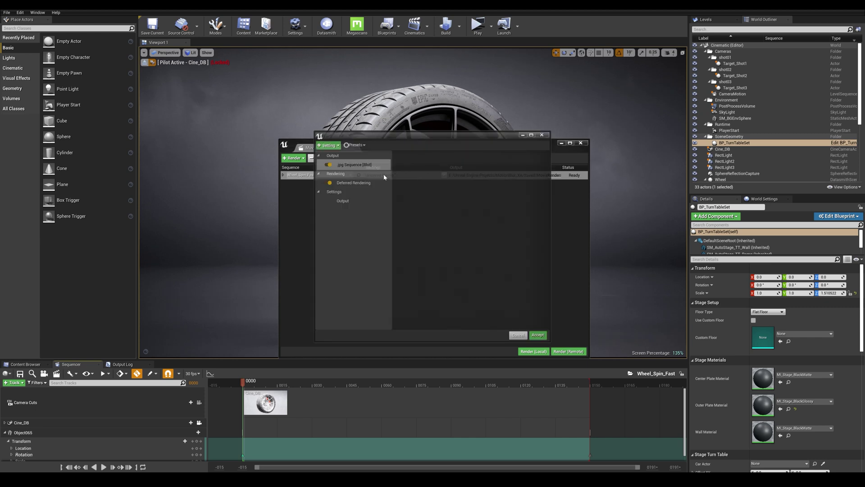
drag(391, 131, 408, 151)
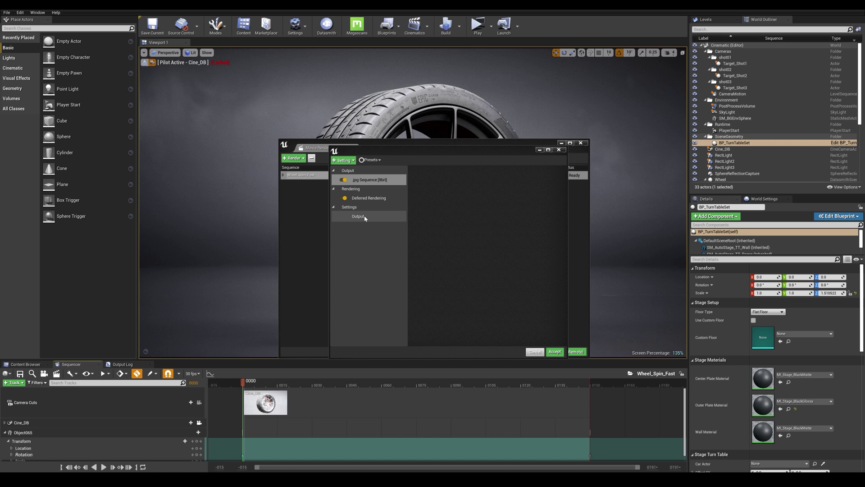
Add Anti-aliasing, Console Variables and .png Sequence settings, and disable .jpg Sequence output.
click(346, 160)
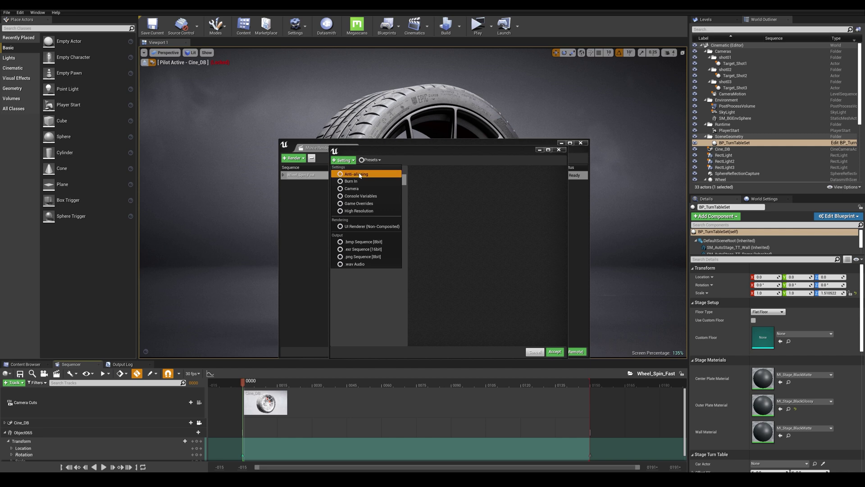
click(356, 173)
click(344, 160)
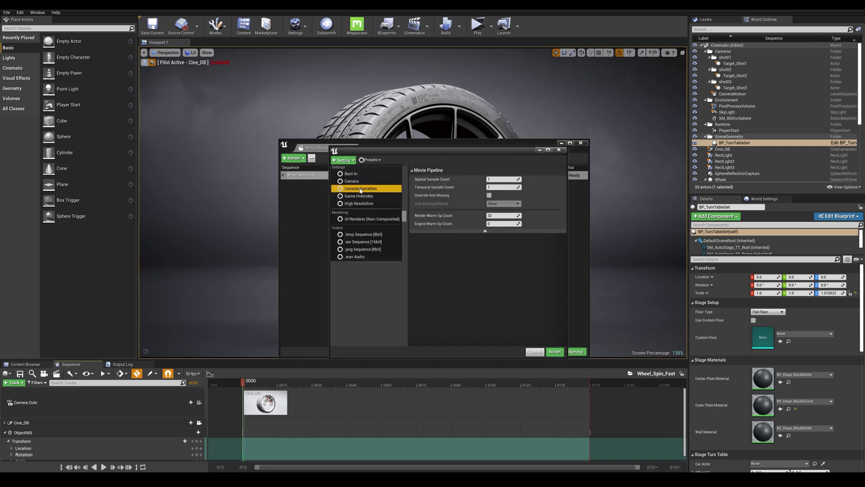
click(360, 189)
click(344, 160)
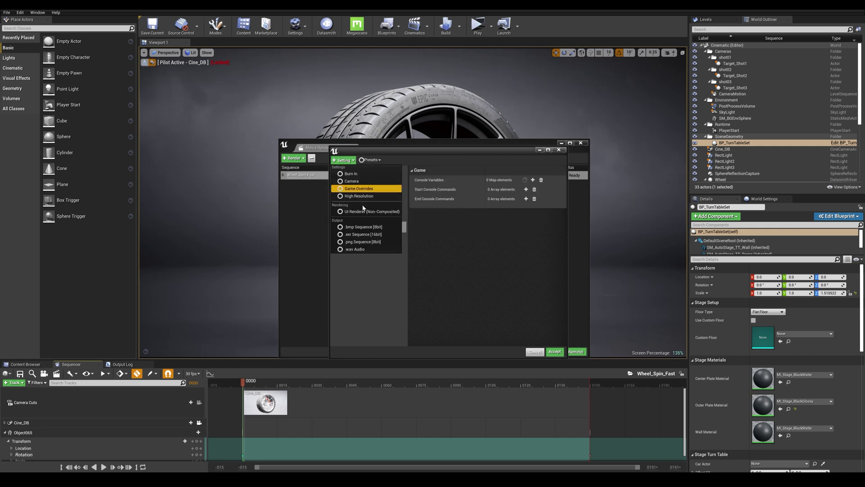
click(363, 242)
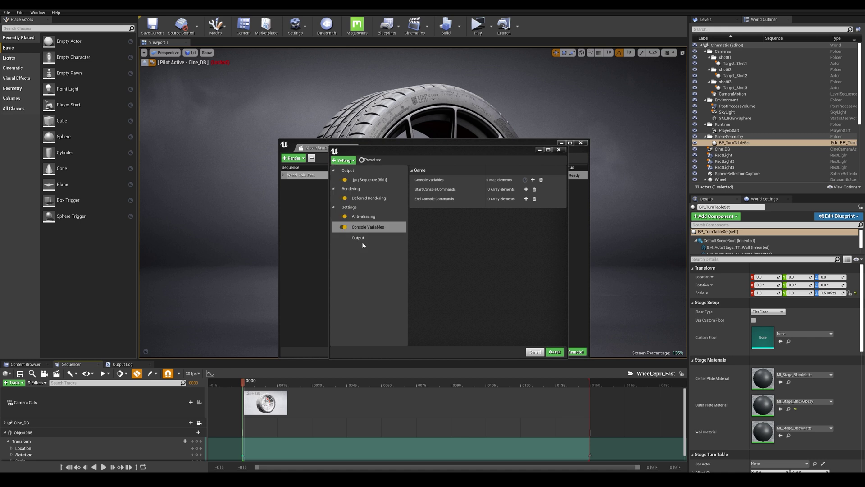
click(343, 179)
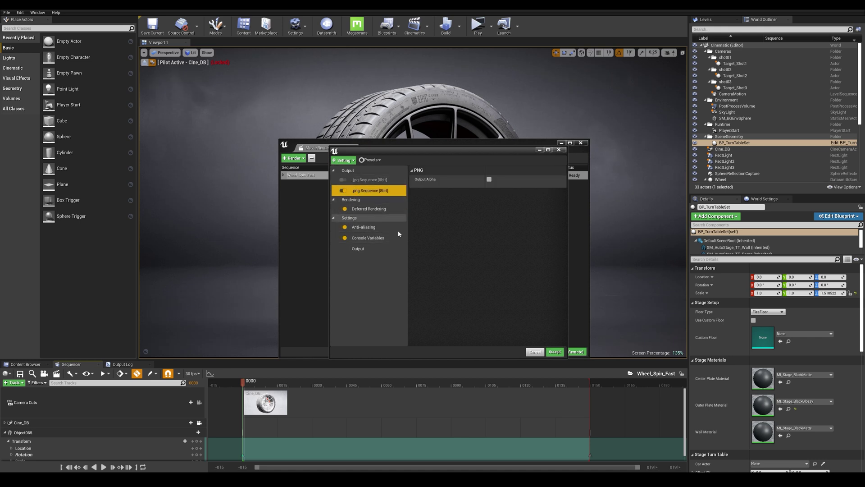
click(373, 228)
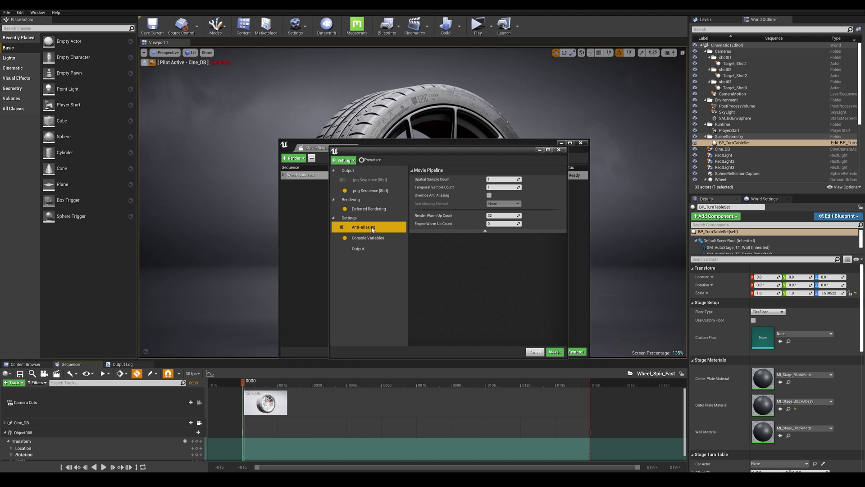
Set anti-aliasing to Spatial 2, Temporal 16, override method None, warm-up count 32.
click(490, 196)
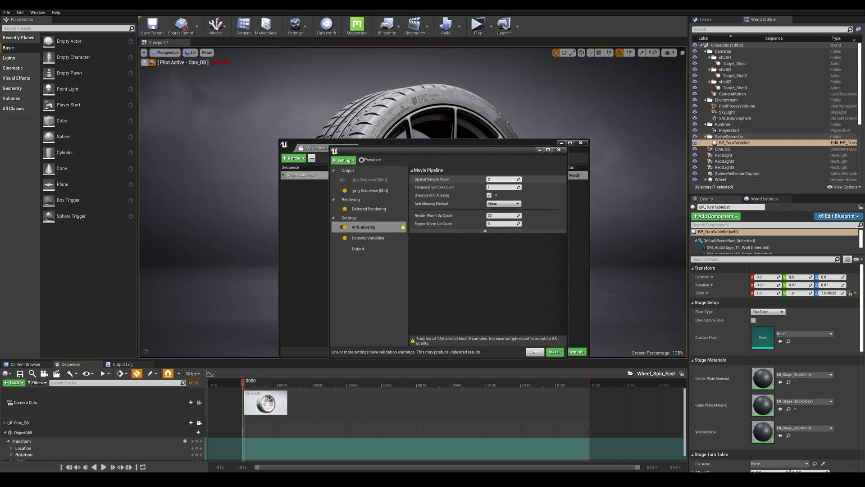
click(503, 187)
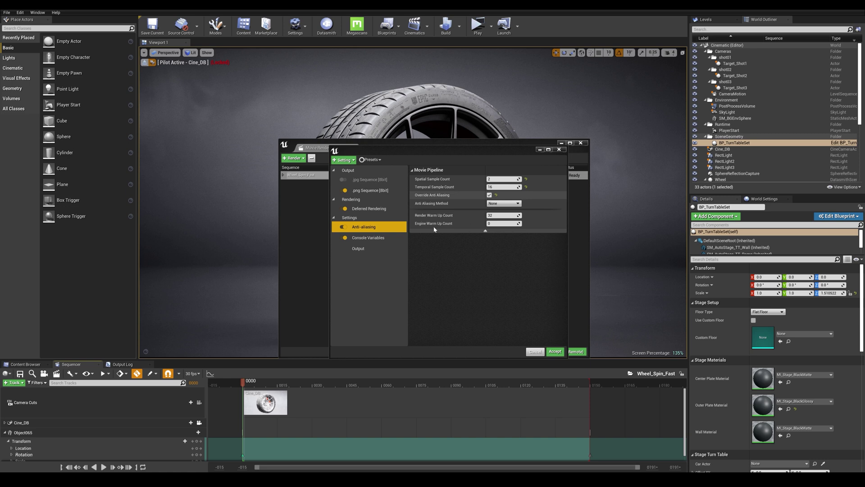
Add console variable r.MotionBlurQuality with a value of 4.
click(370, 238)
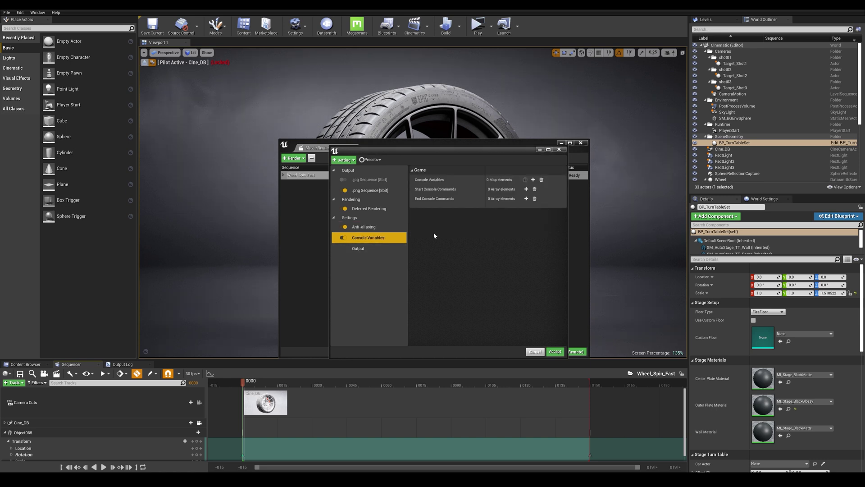
click(534, 180)
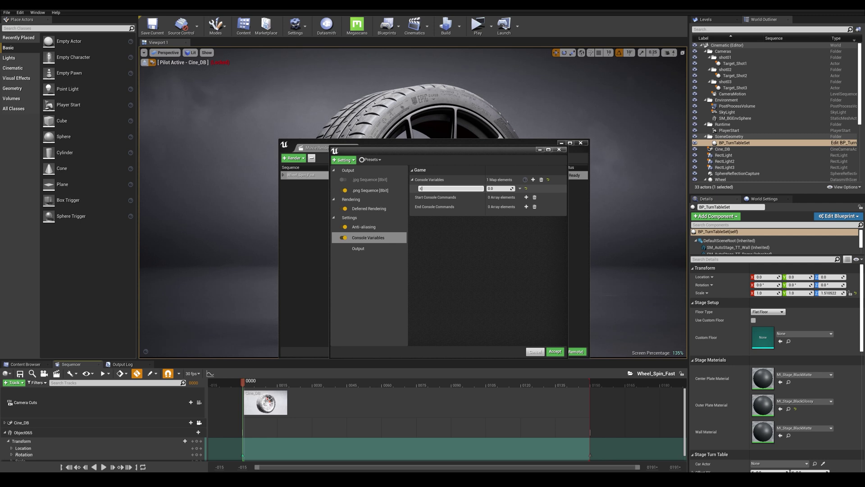
text(r.MotionBlurQuality)
click(489, 189)
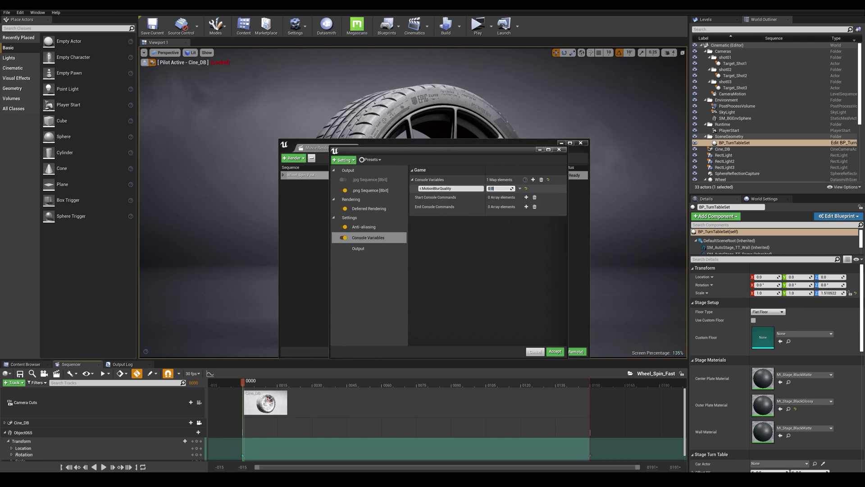
text(4)
key(Return)
Add a second console variable r.MotionBlurSeparable with a value of 1.0.
click(534, 180)
click(435, 197)
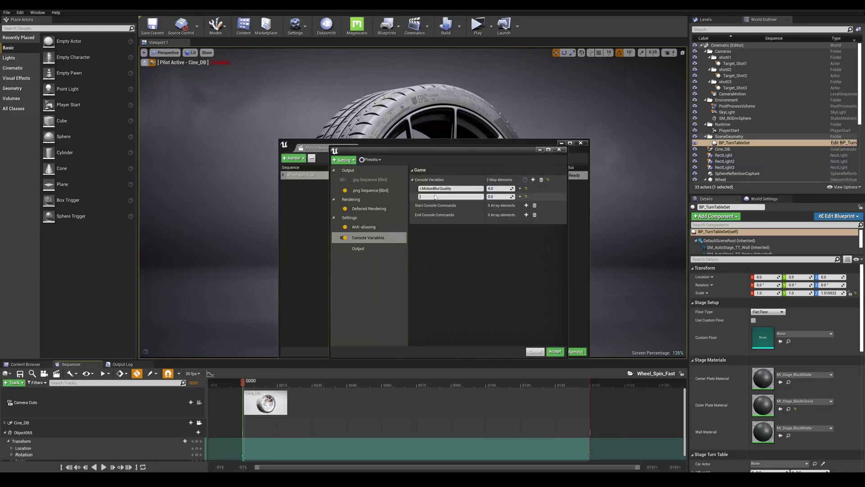
text(r.MotionBlurSeparable)
click(499, 196)
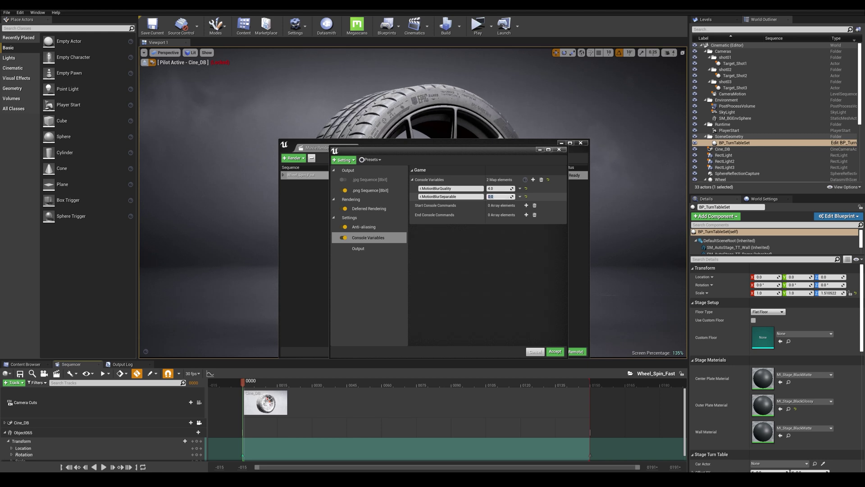
text(1.0)
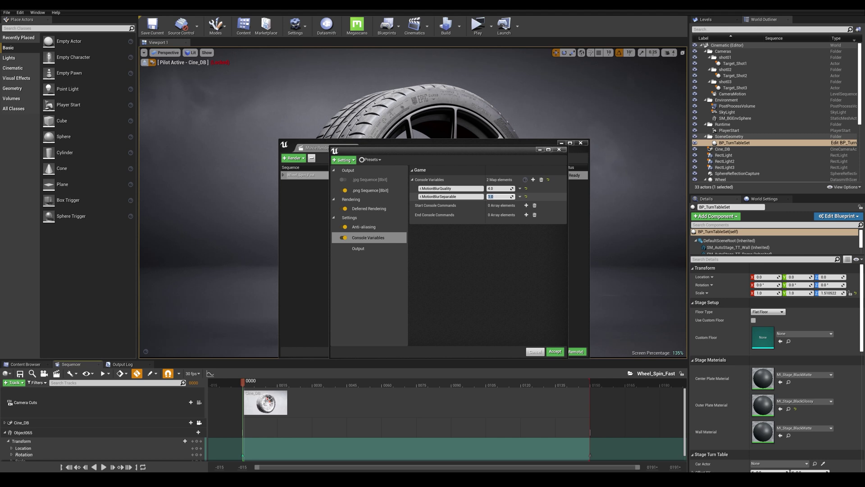
Remove the disabled .jpg Sequence and save the settings as the 'MotionBlur' preset.
click(504, 287)
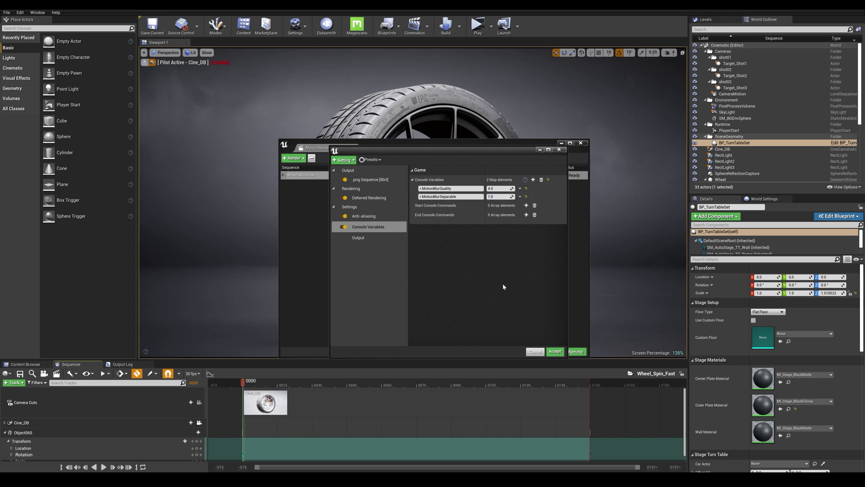
click(372, 160)
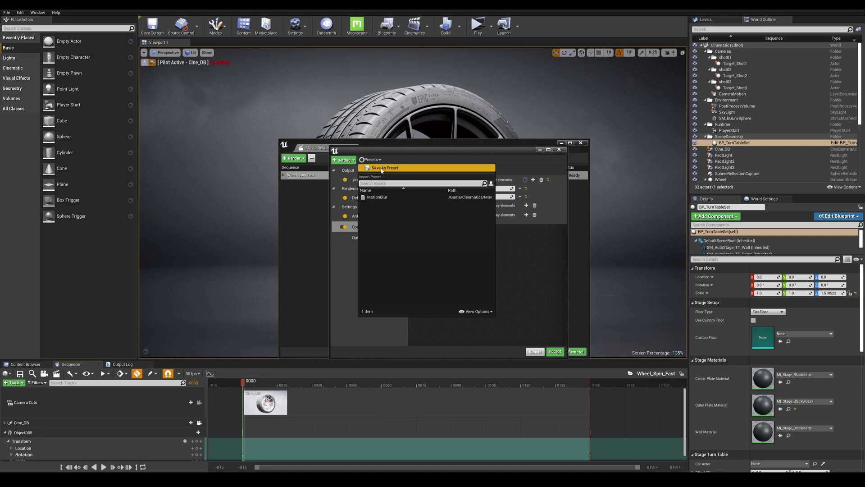
click(378, 169)
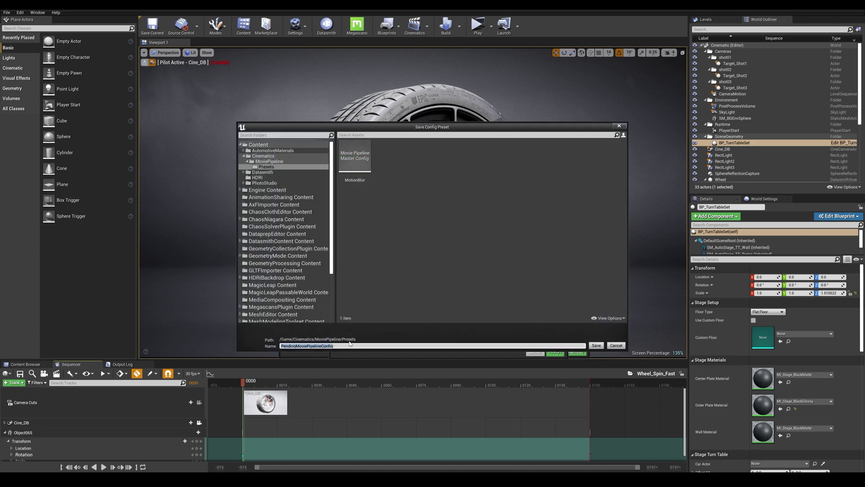
text(MotionBlur_HQ)
key(Return)
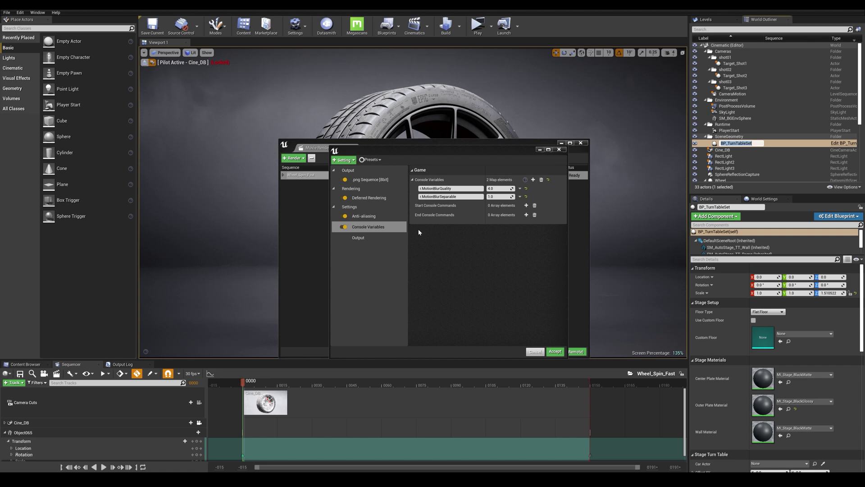
Set the output directory to the 06_MotionBlur Cinematic_Final folder.
click(363, 238)
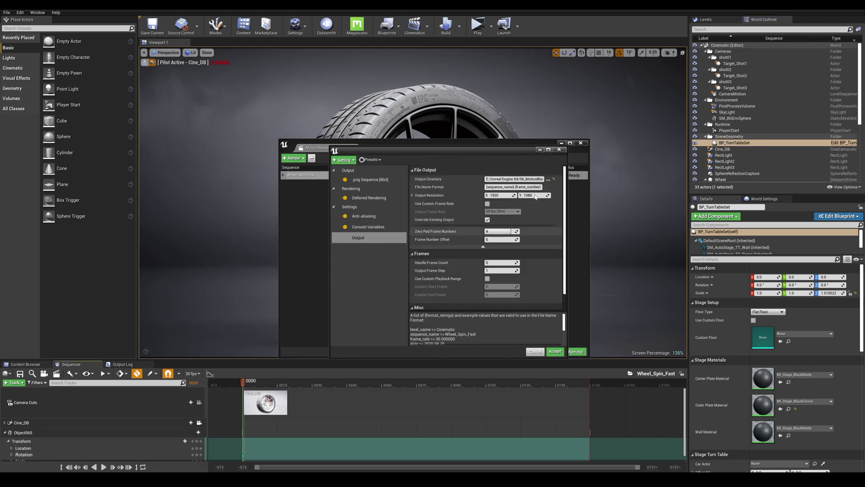
click(549, 179)
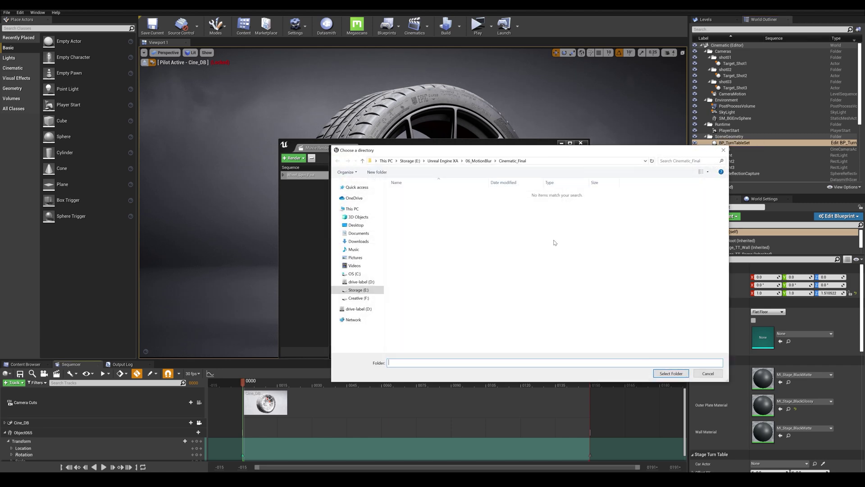
click(679, 375)
Set output resolution to 3840 x 2160 and accept the job settings.
click(495, 194)
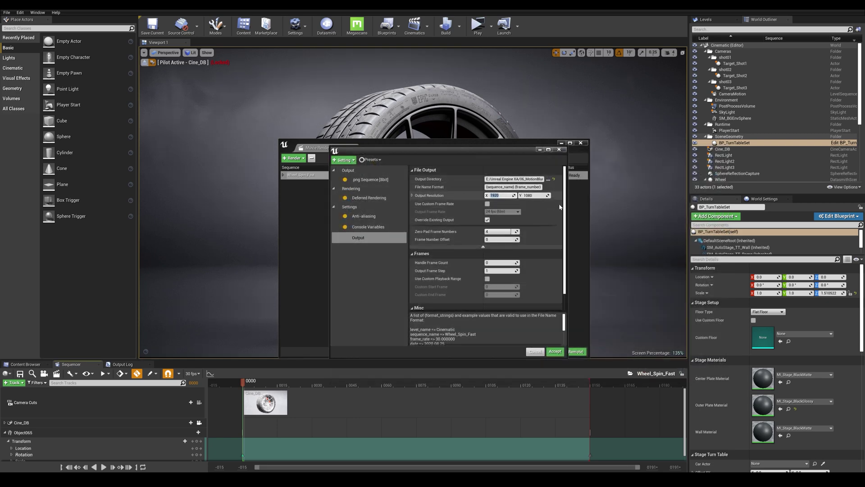
text(3840)
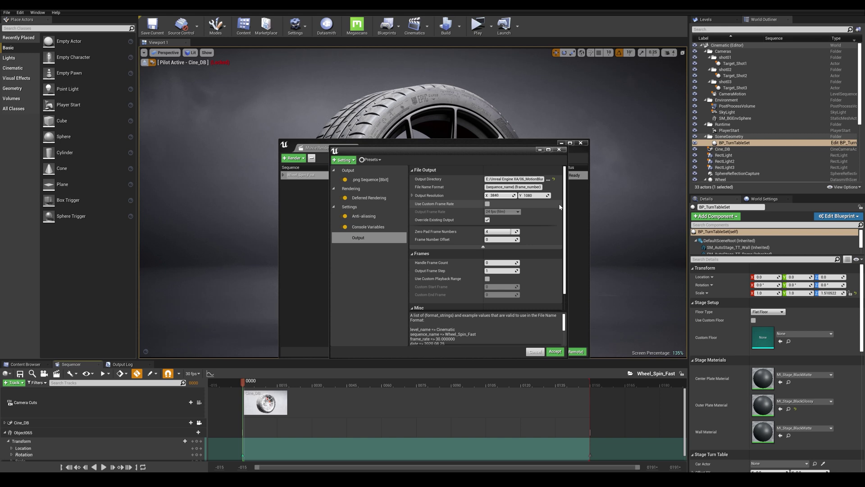
key(Tab)
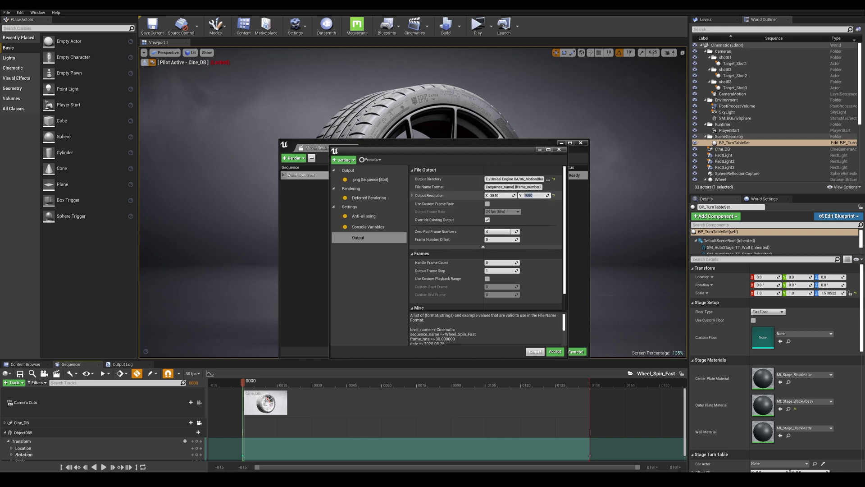
text(216)
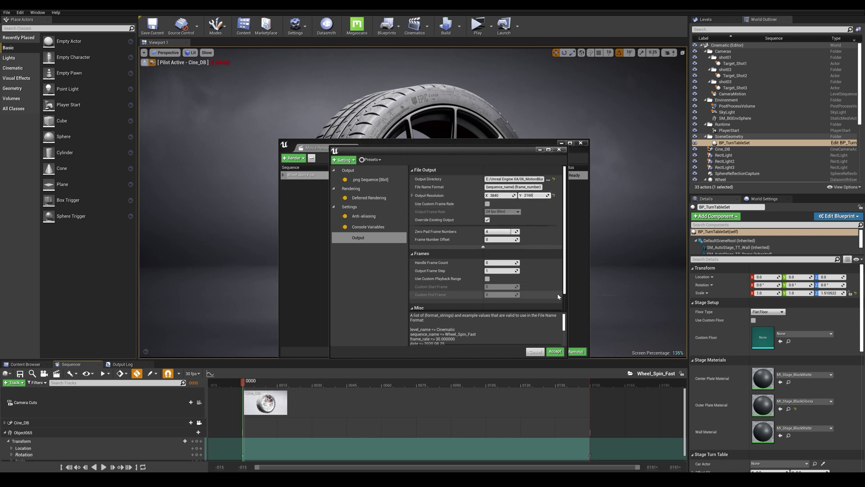
scroll(560, 290, down, 1)
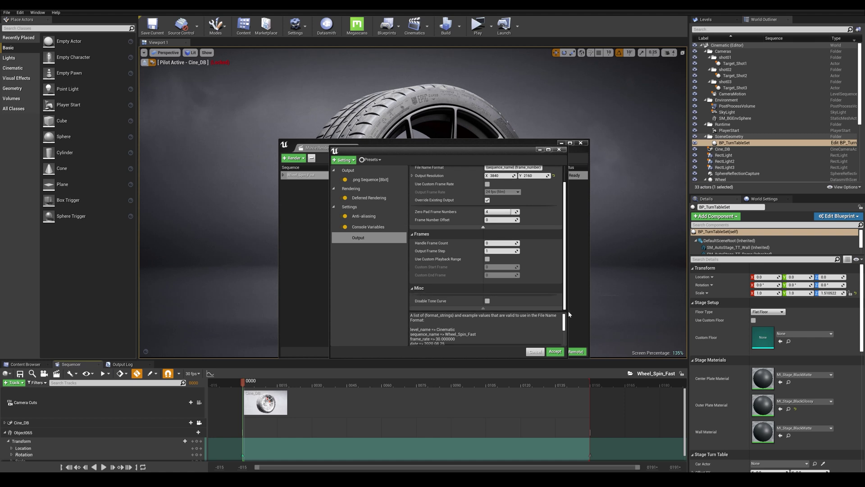
click(555, 352)
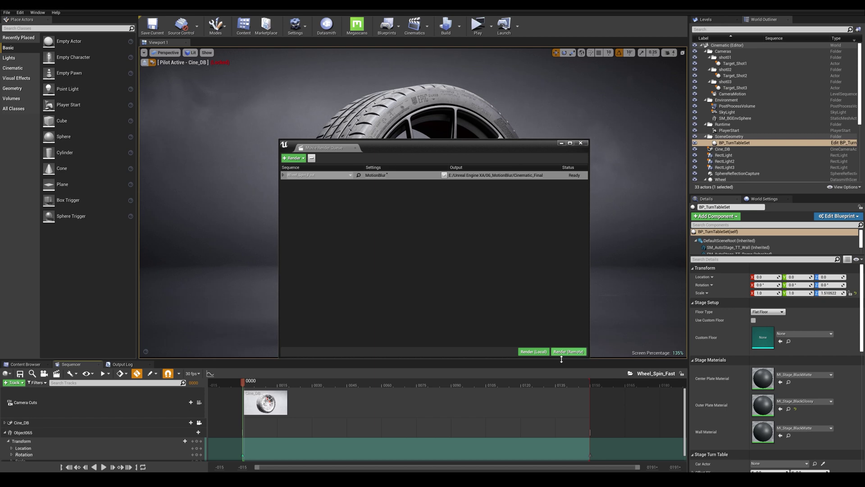
Start the local render of the queued Wheel_Spin_Fast job, producing its 150 frames.
click(564, 353)
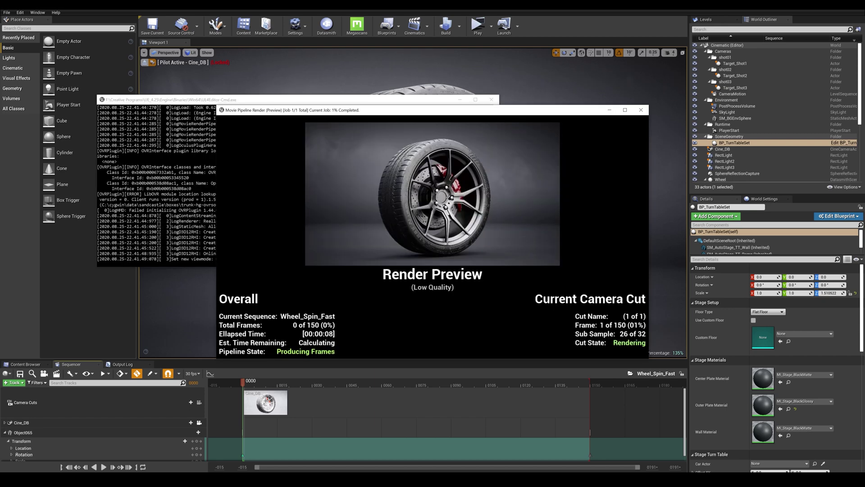